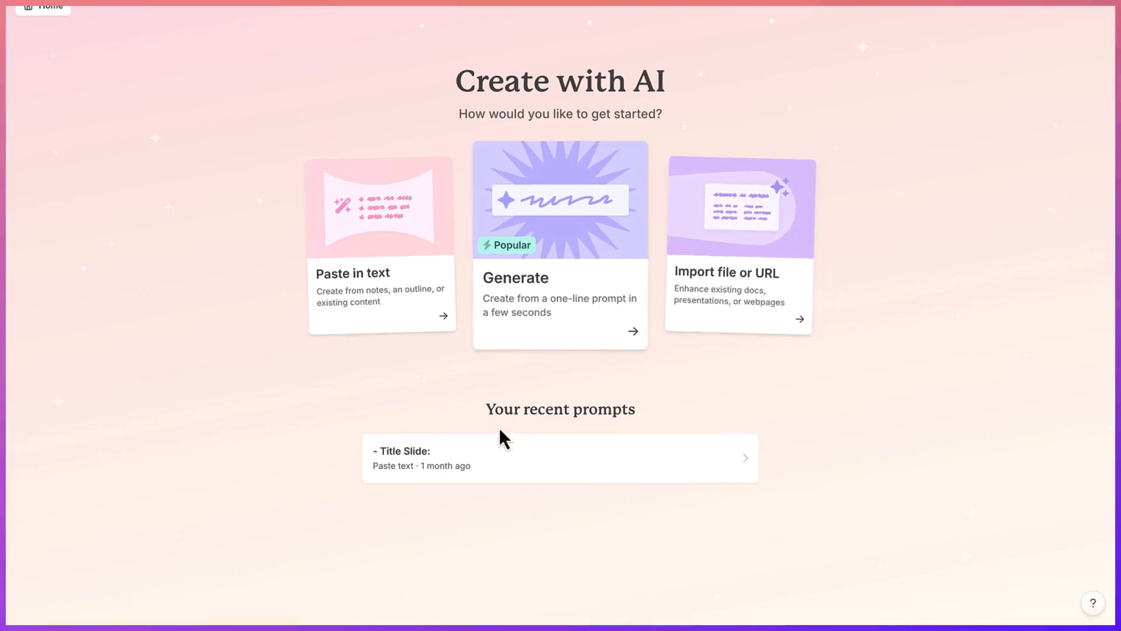
# - Start generating from a one-line prompt and enter "Can you create a presentation about the solar system be as detailed as possible"
pyautogui.click(569, 290)
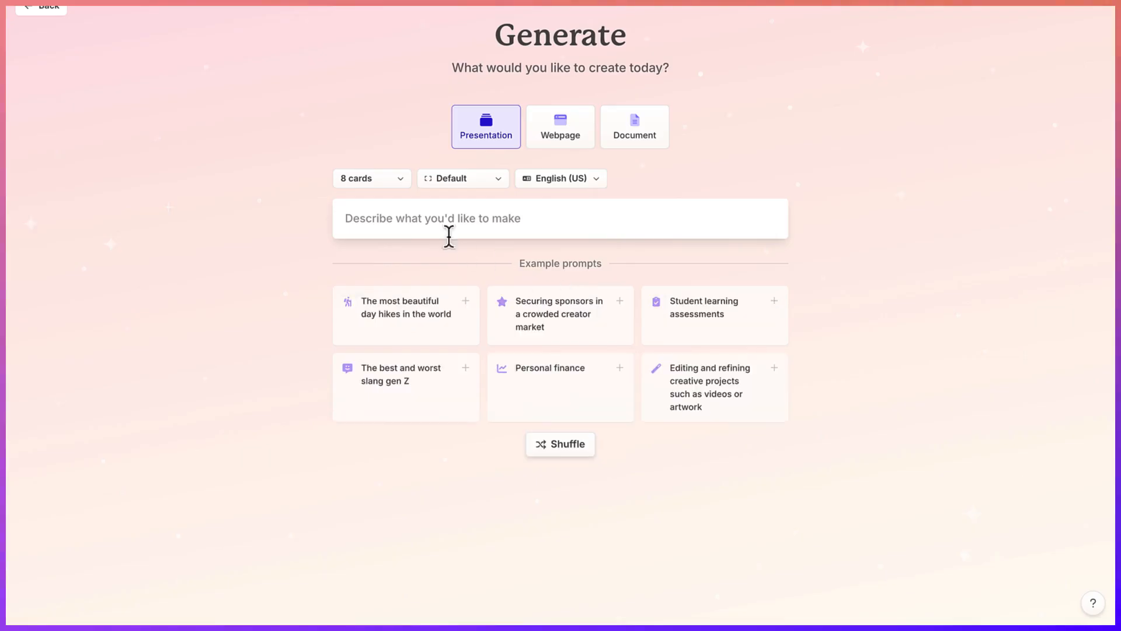
pyautogui.click(424, 217)
pyautogui.write('Can you create a presentation about the solar system be as detailed as possible')
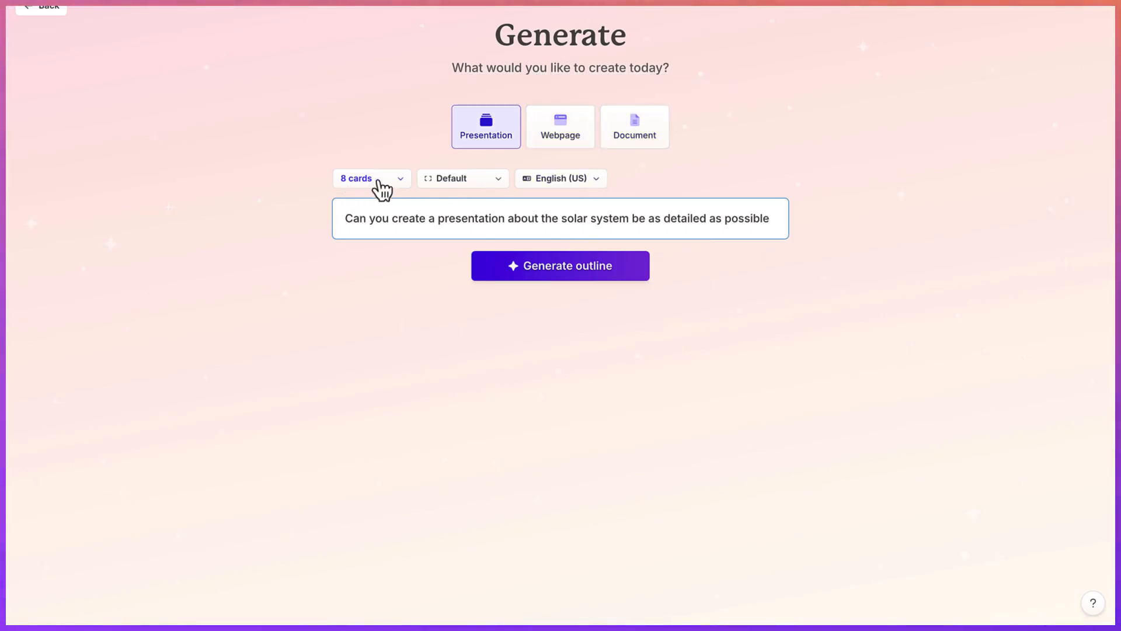
# - Set the presentation to 8 cards with the Traditional page style
pyautogui.click(400, 185)
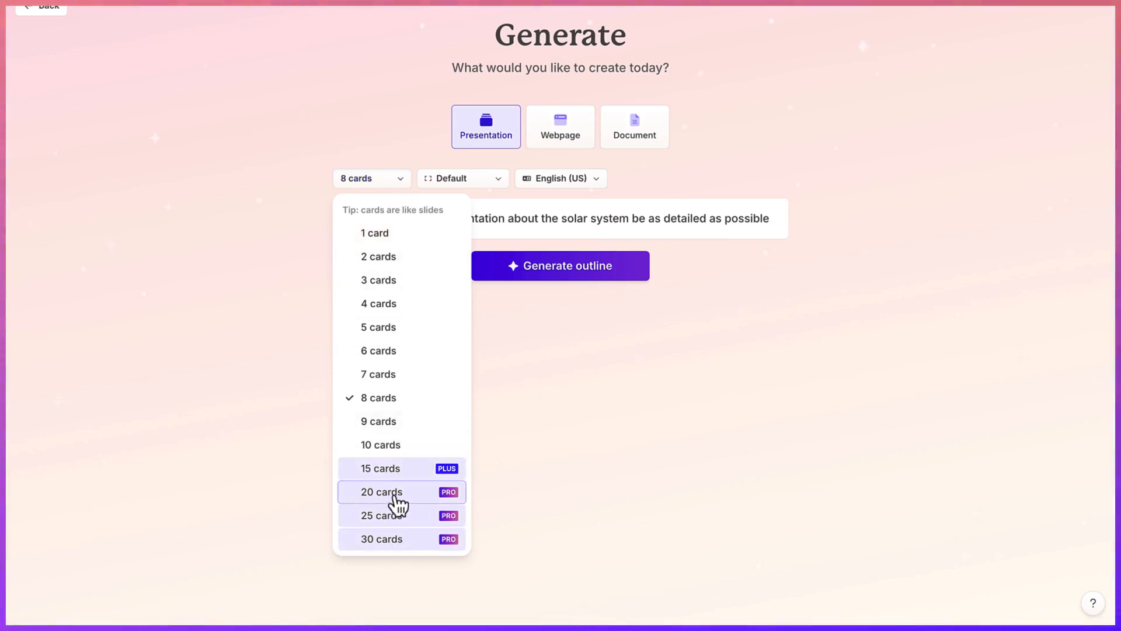
pyautogui.click(385, 400)
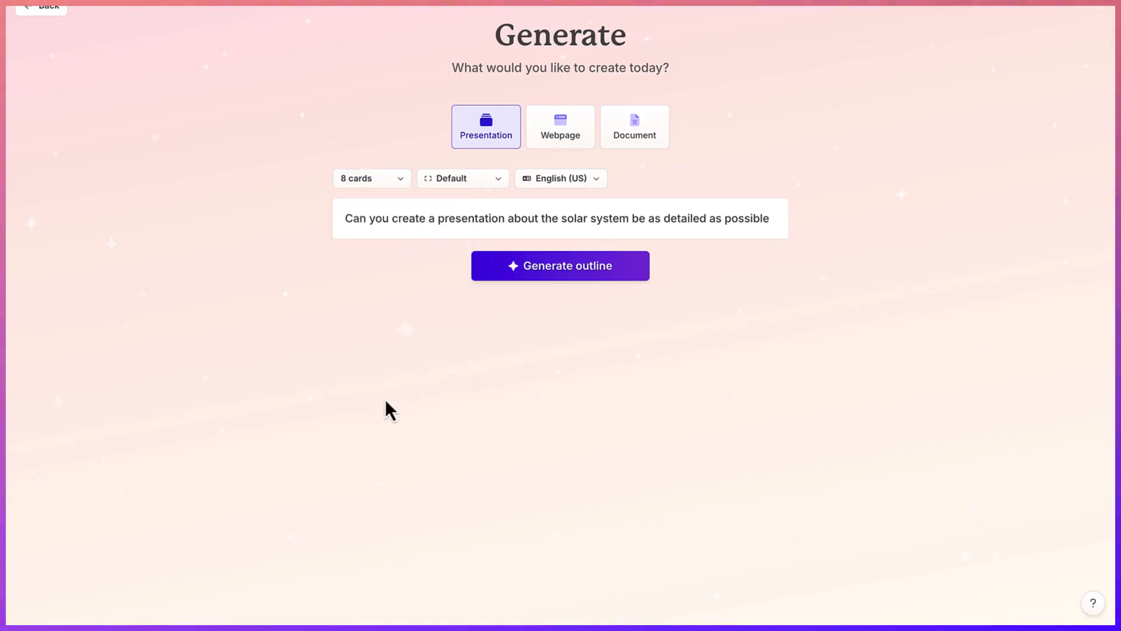
pyautogui.click(499, 181)
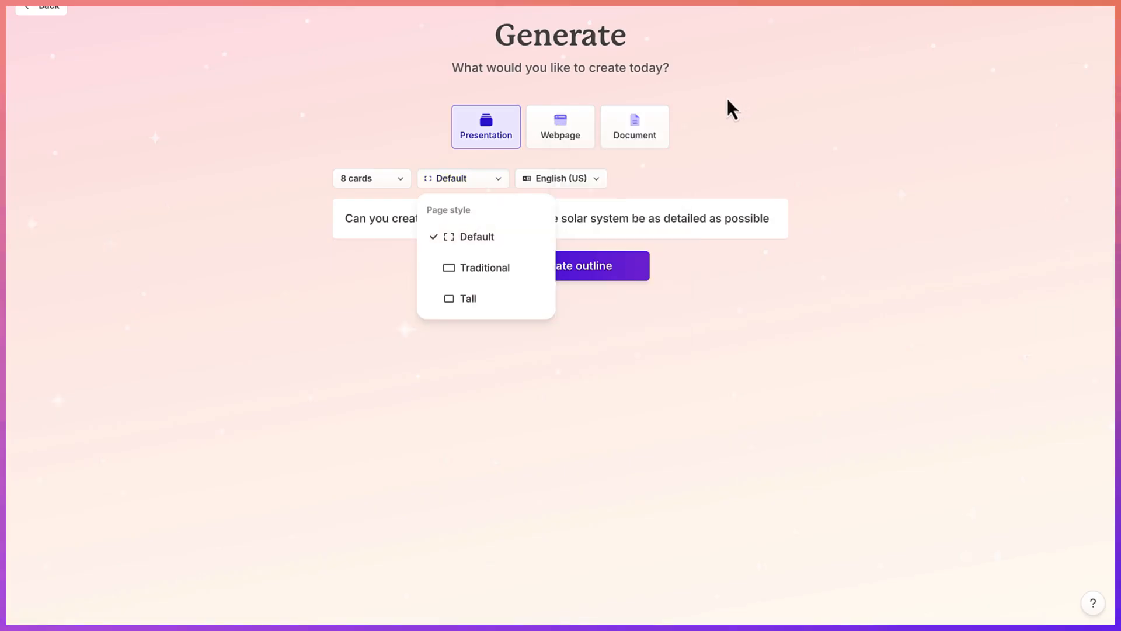
pyautogui.moveTo(476, 241)
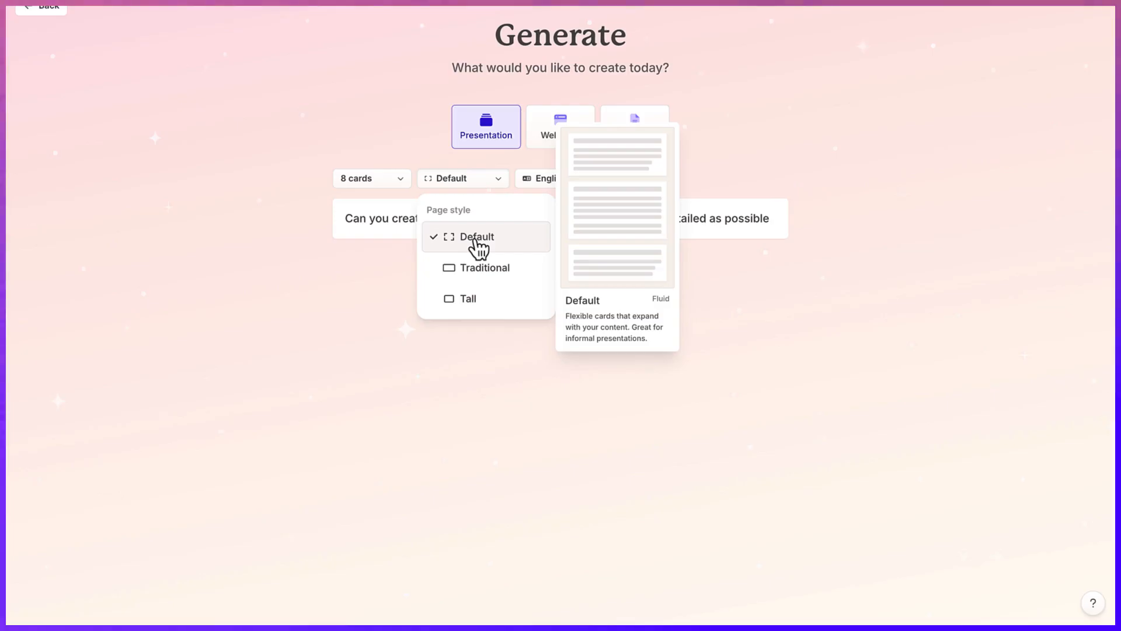
pyautogui.click(467, 268)
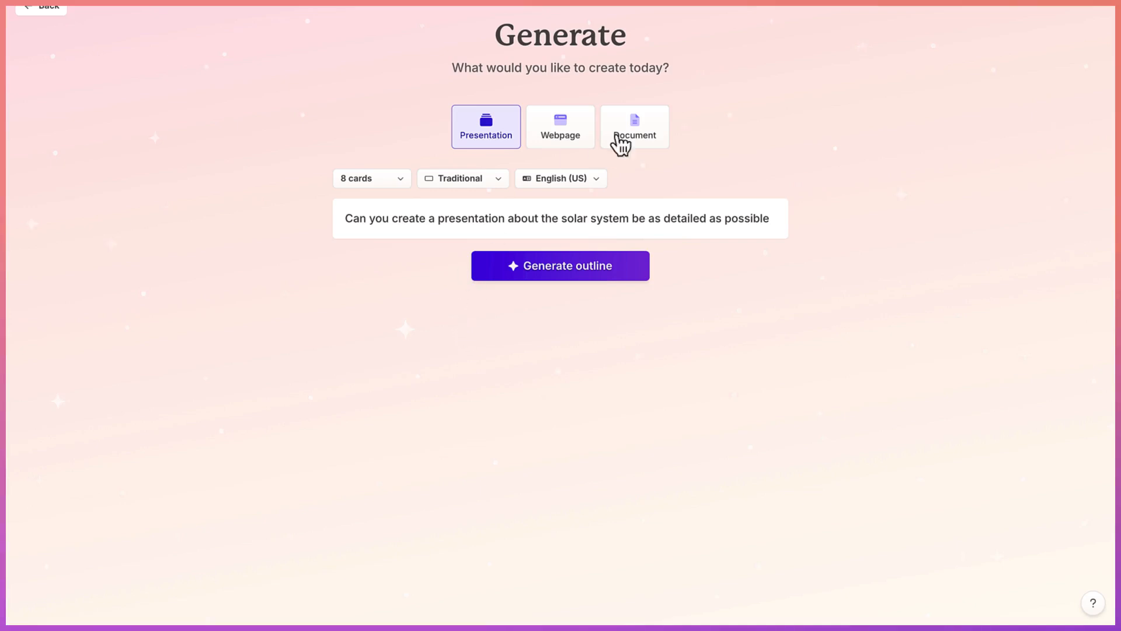
pyautogui.click(588, 182)
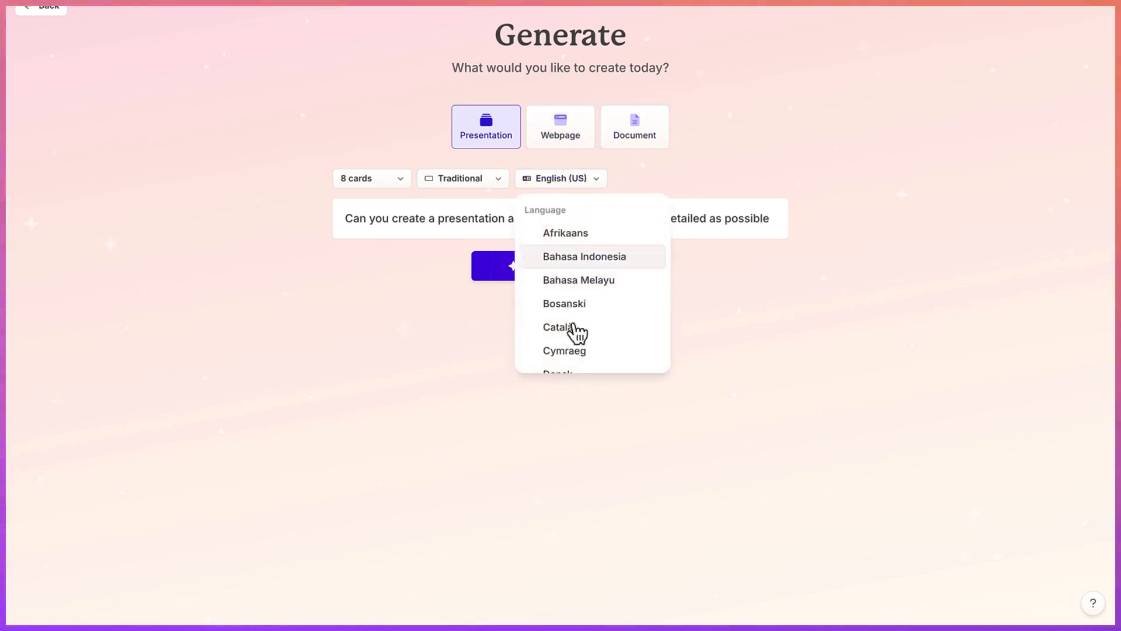
pyautogui.scroll(-8, 575, 348)
pyautogui.scroll(-10, 582, 309)
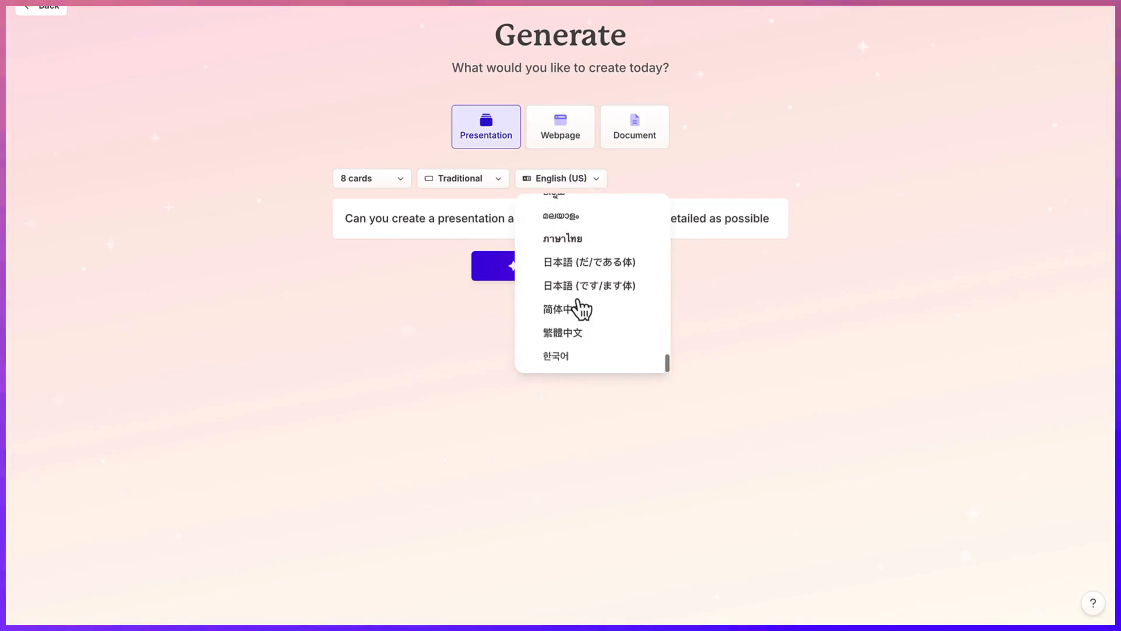
pyautogui.scroll(18, 582, 307)
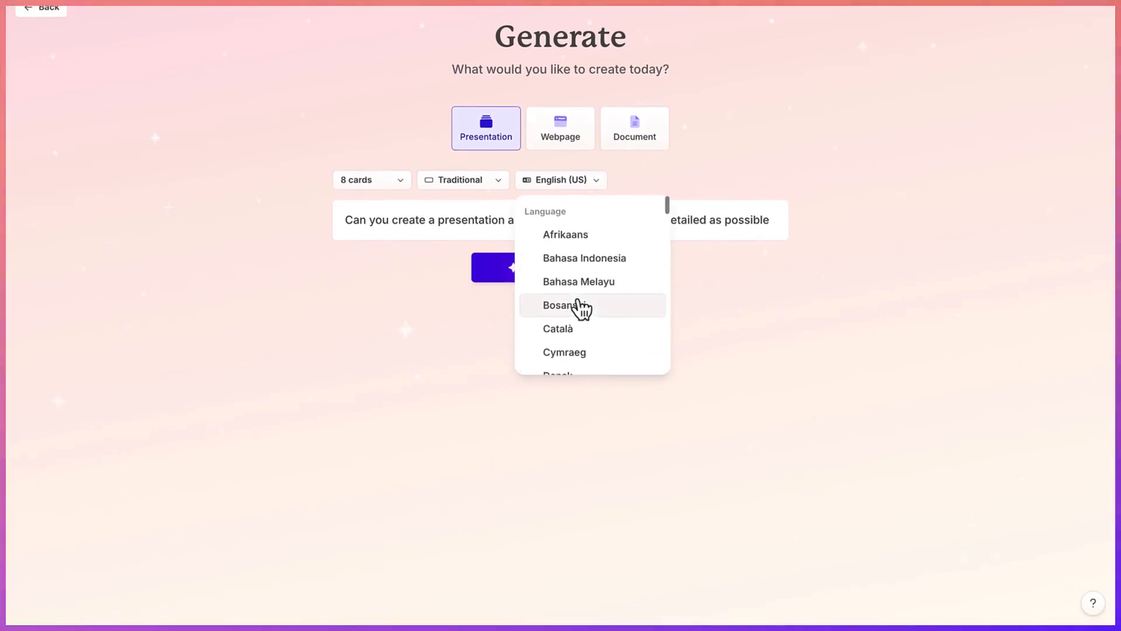
pyautogui.click(841, 337)
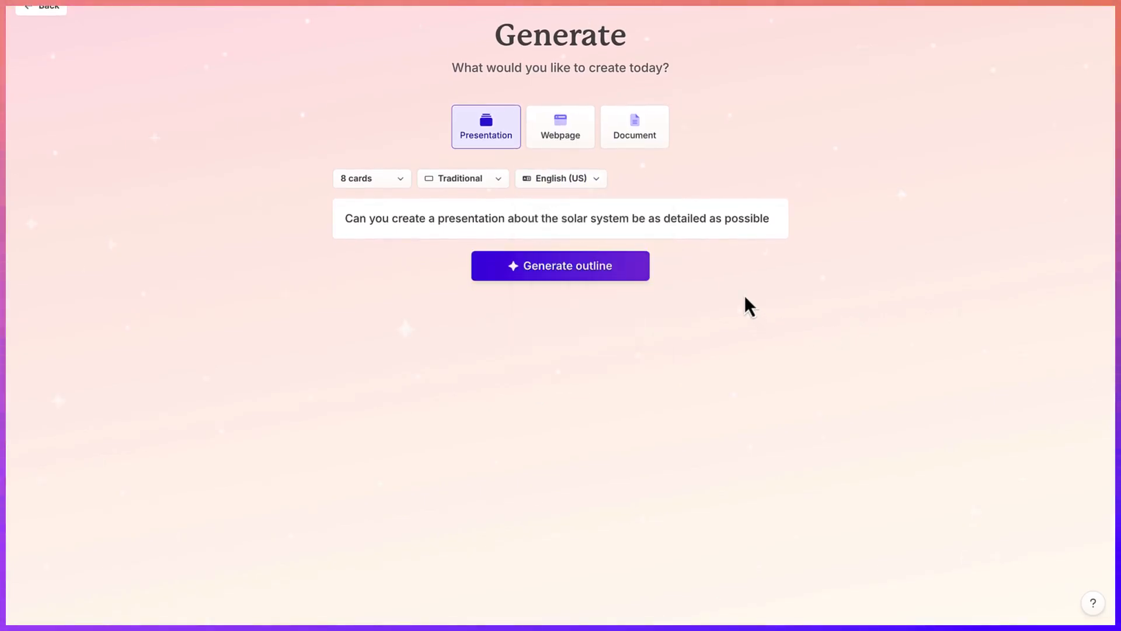
# - Generate the solar system outline and review its card titles
pyautogui.click(583, 262)
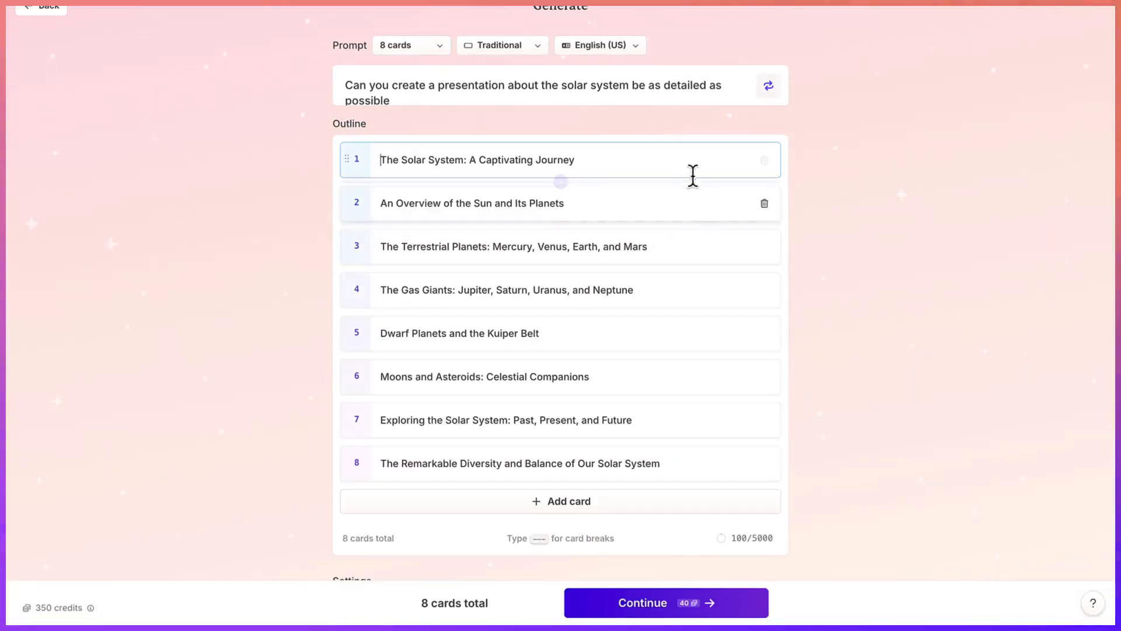
pyautogui.scroll(-5, 847, 313)
pyautogui.scroll(5, 849, 313)
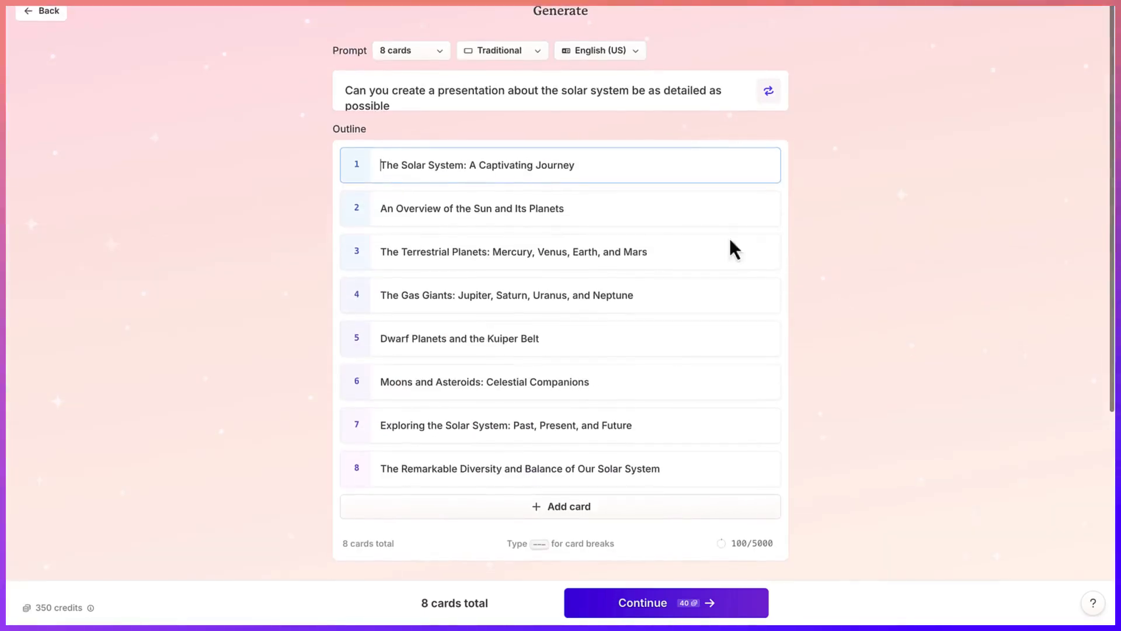
pyautogui.scroll(-1, 839, 299)
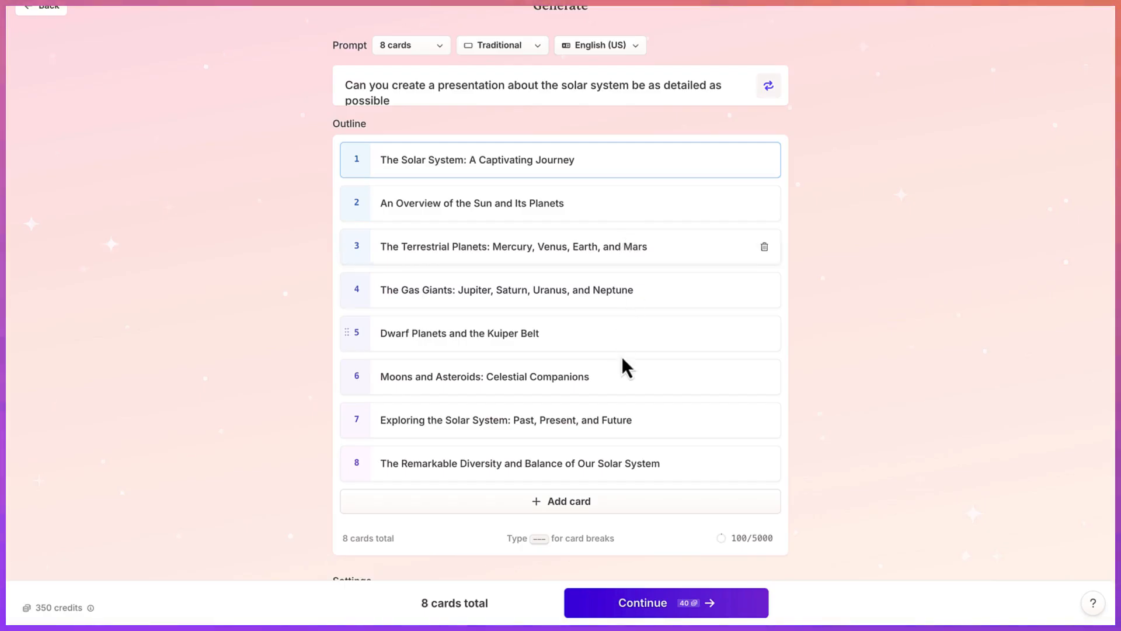
pyautogui.scroll(-1, 622, 356)
pyautogui.scroll(-1, 624, 359)
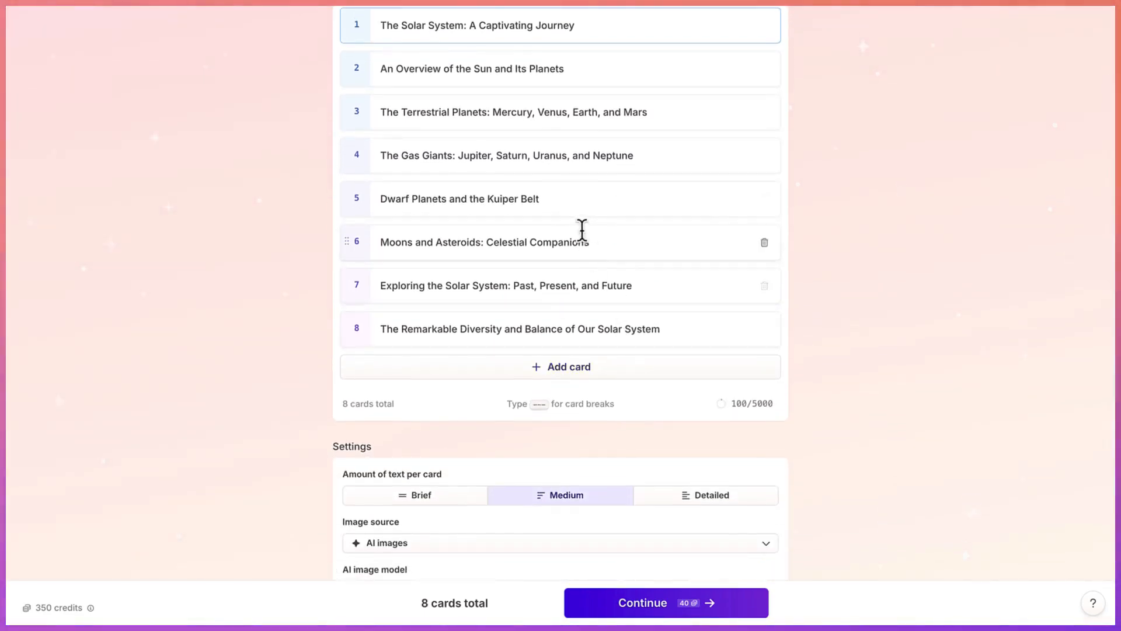
pyautogui.click(586, 243)
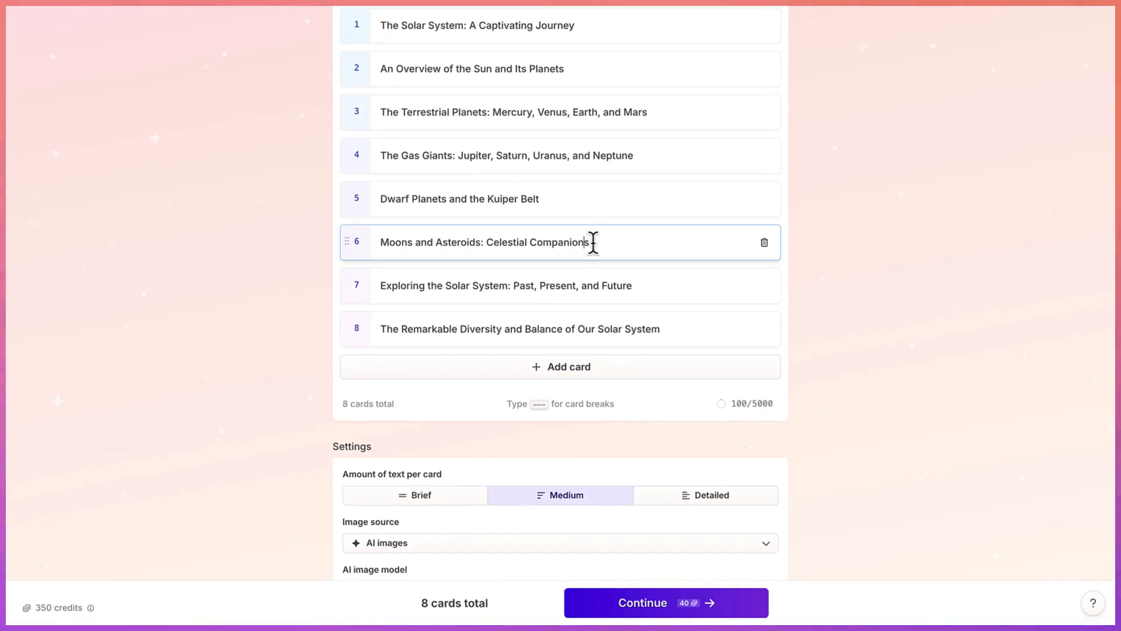
pyautogui.click(595, 286)
pyautogui.click(632, 328)
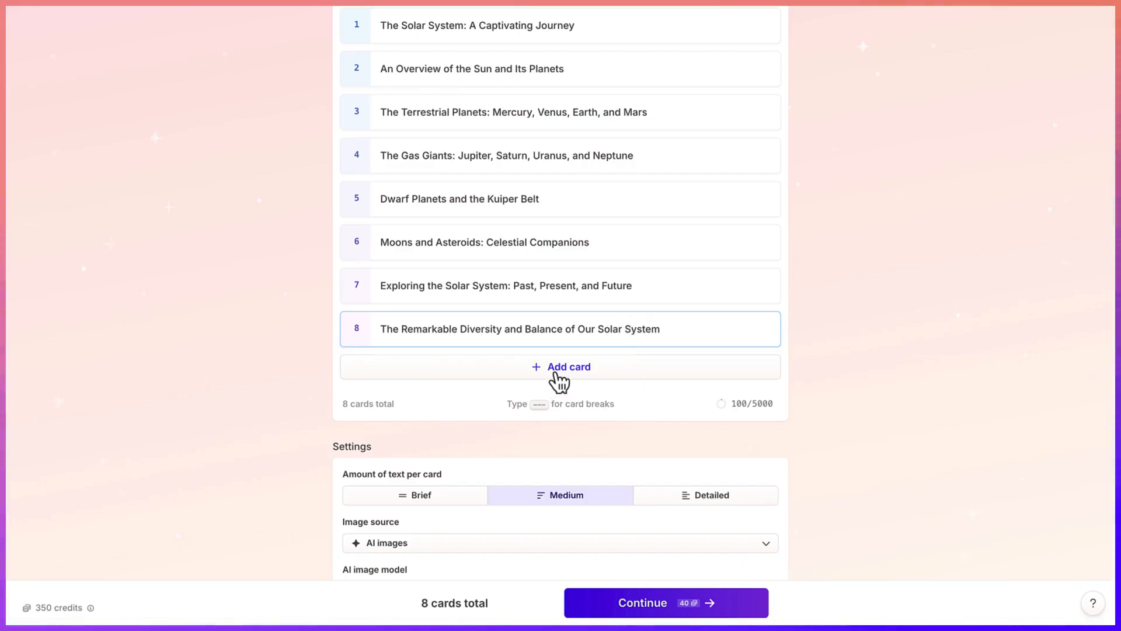
# - Insert a card after the gas giants card and title it "Facts about the solar system"
pyautogui.click(560, 152)
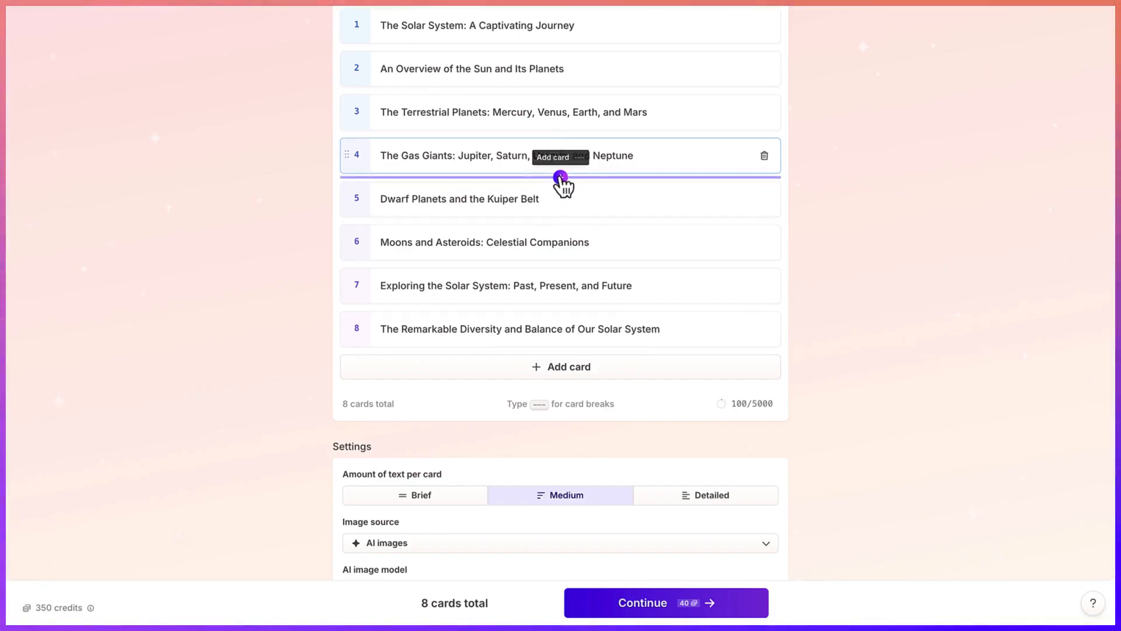
pyautogui.click(560, 177)
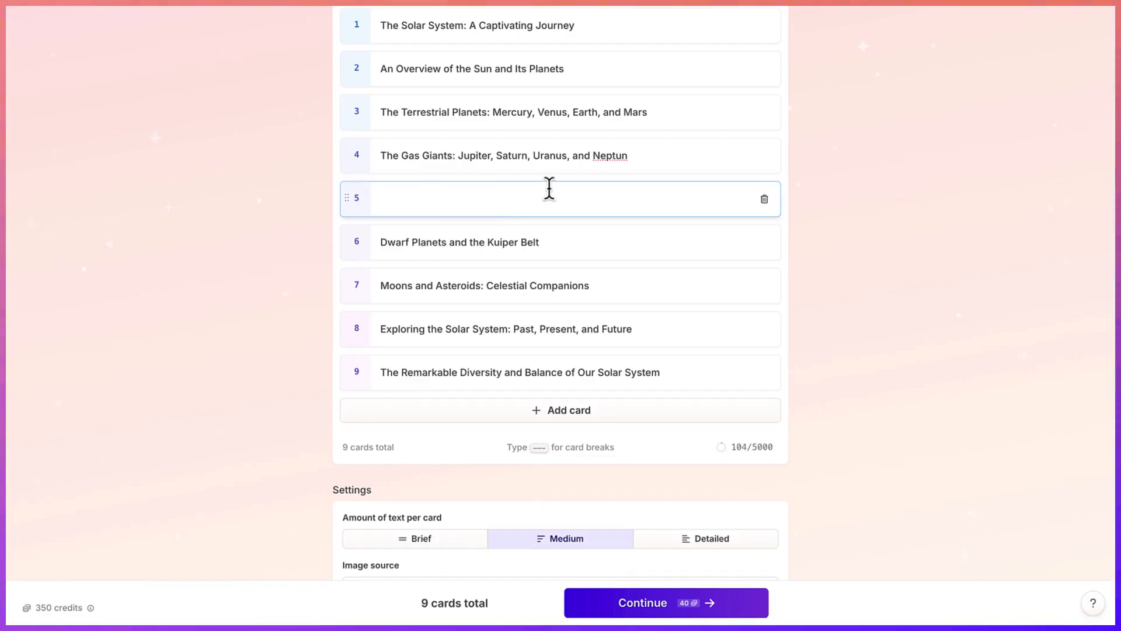
pyautogui.write('FActs')
pyautogui.press('BackSpace')
pyautogui.press('BackSpace')
pyautogui.press('BackSpace')
pyautogui.press('BackSpace')
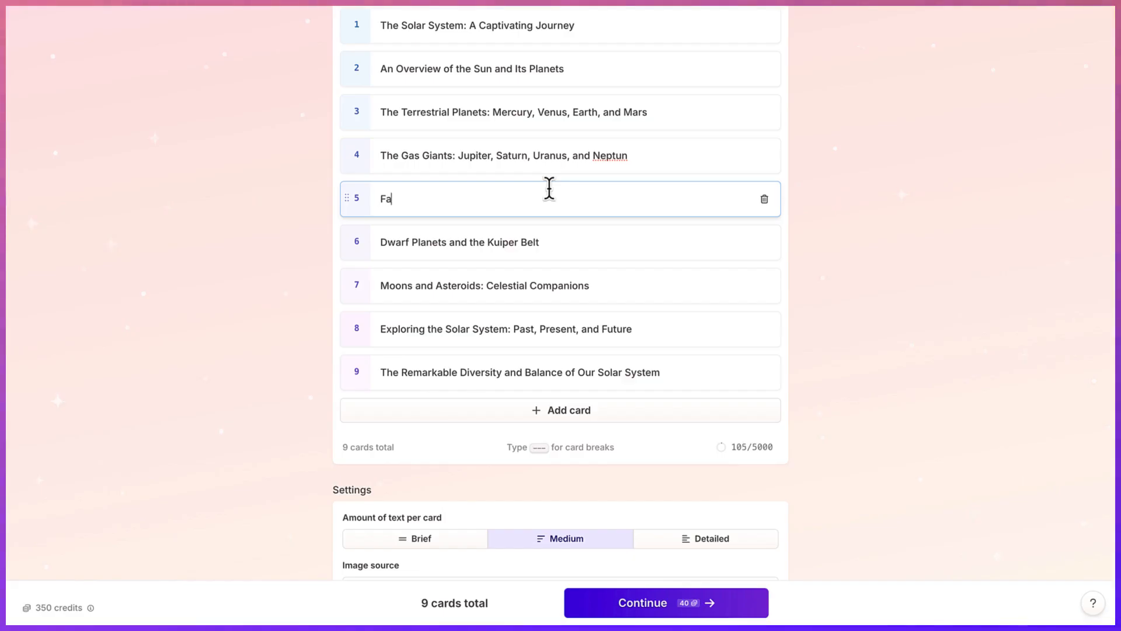
pyautogui.write('acts about the solar system')
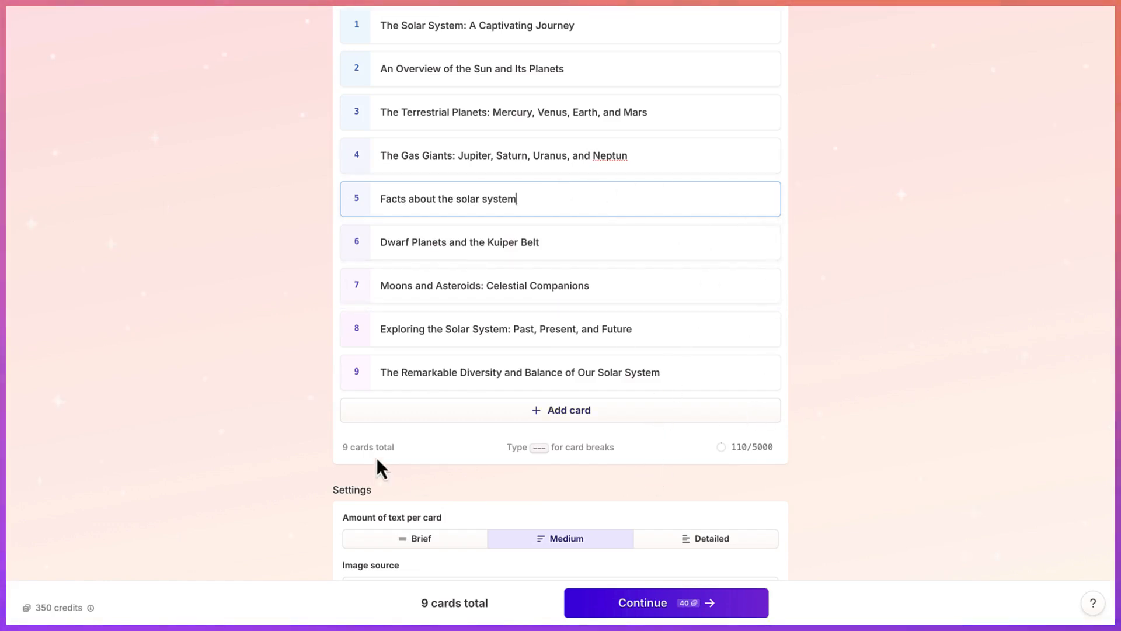
# - Examine the available image sources in the presentation settings
pyautogui.scroll(-4, 607, 493)
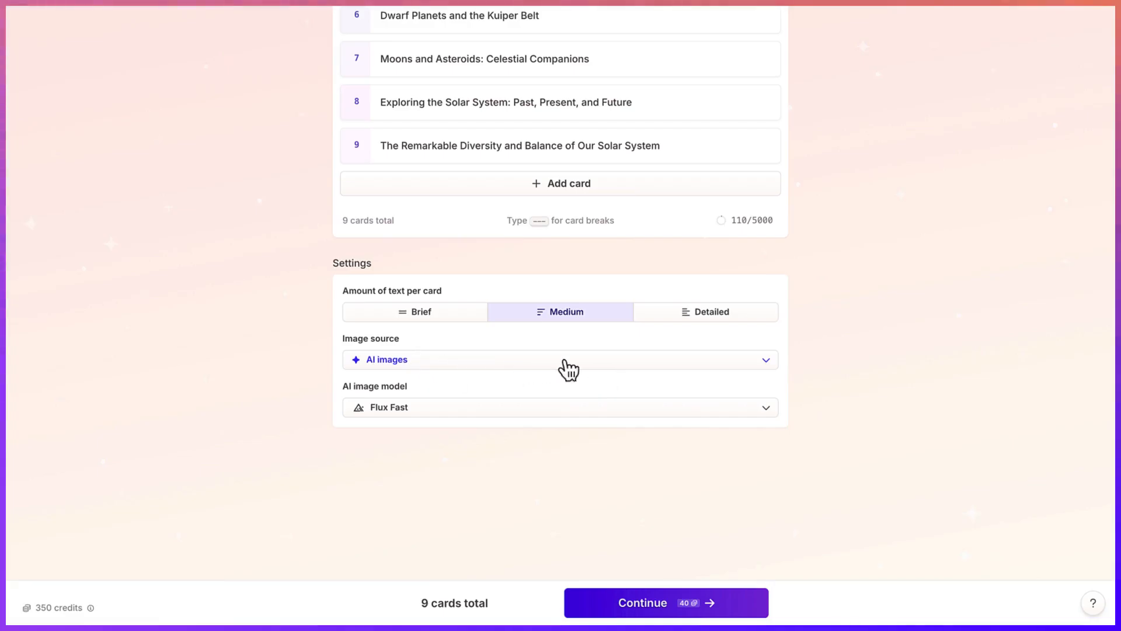
pyautogui.click(766, 362)
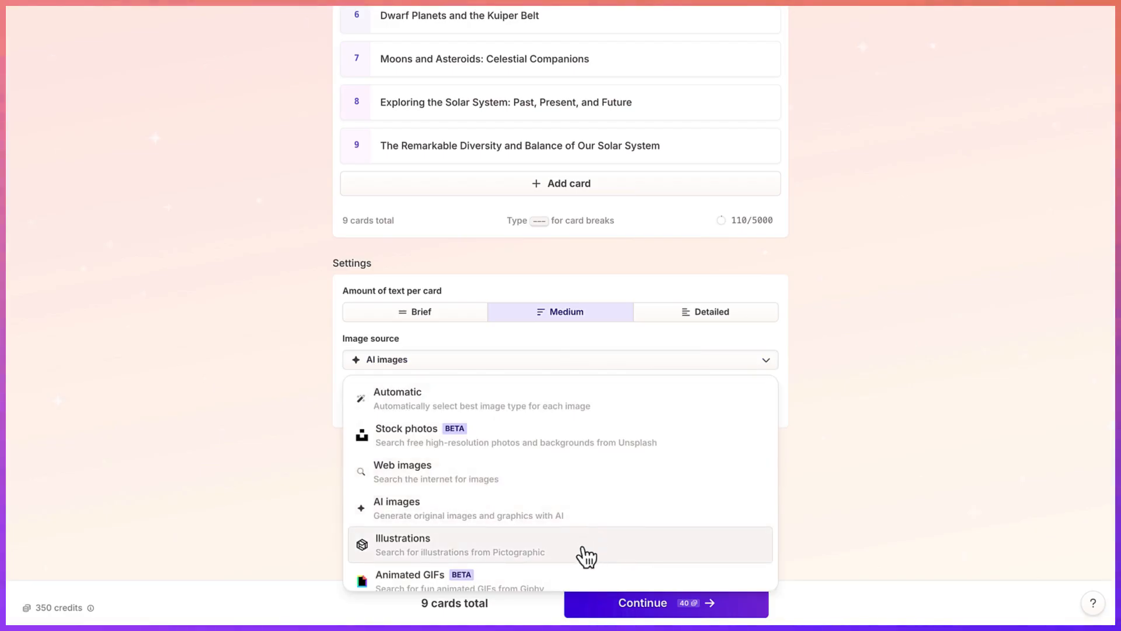
pyautogui.scroll(-1, 569, 526)
pyautogui.scroll(4, 569, 525)
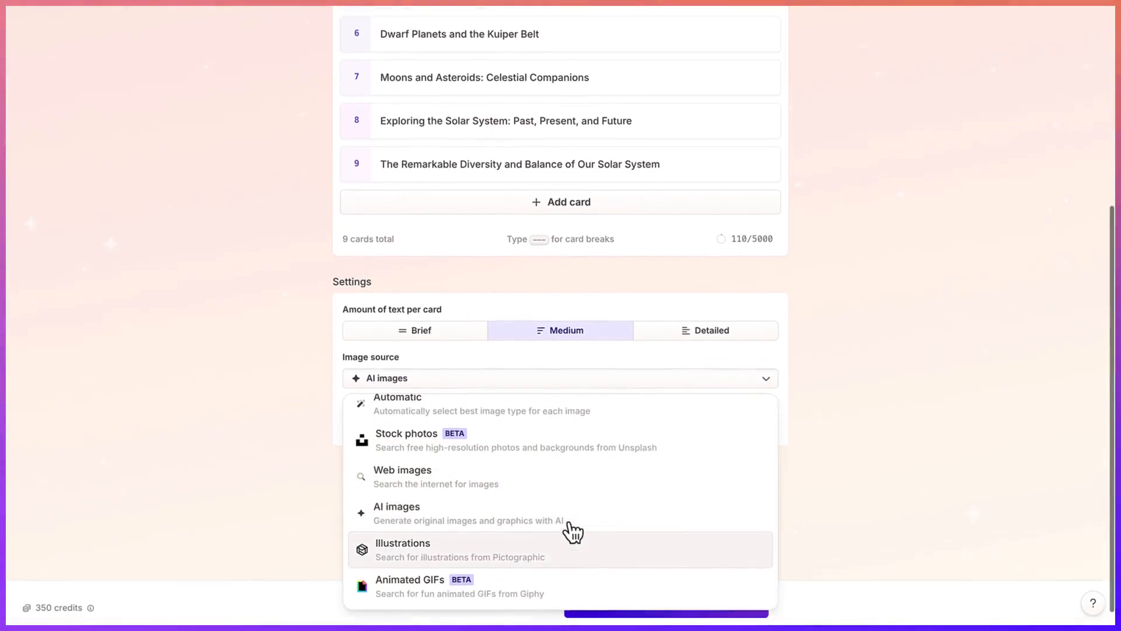
pyautogui.scroll(-4, 824, 380)
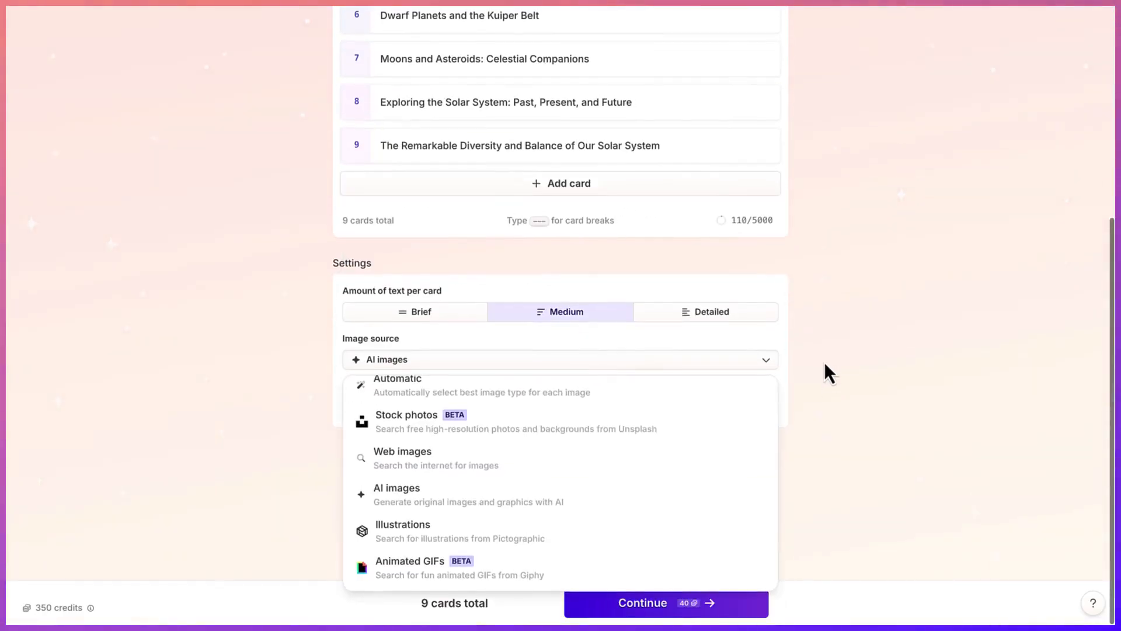
pyautogui.click(825, 363)
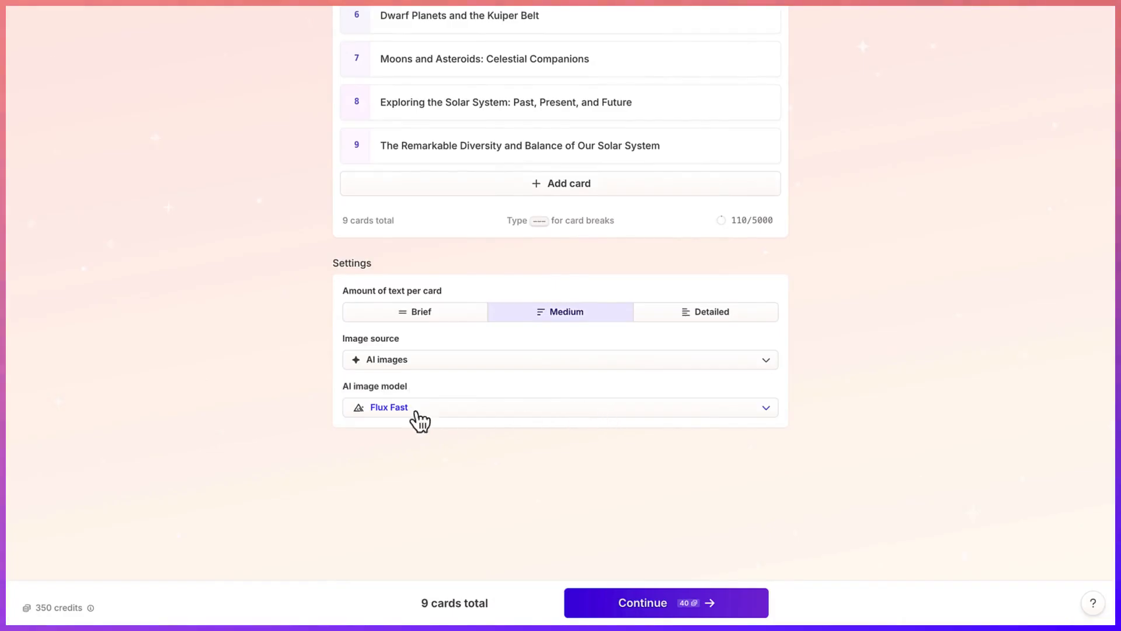
# - Examine the basic, advanced and premium AI image models offered for the presentation
pyautogui.click(766, 408)
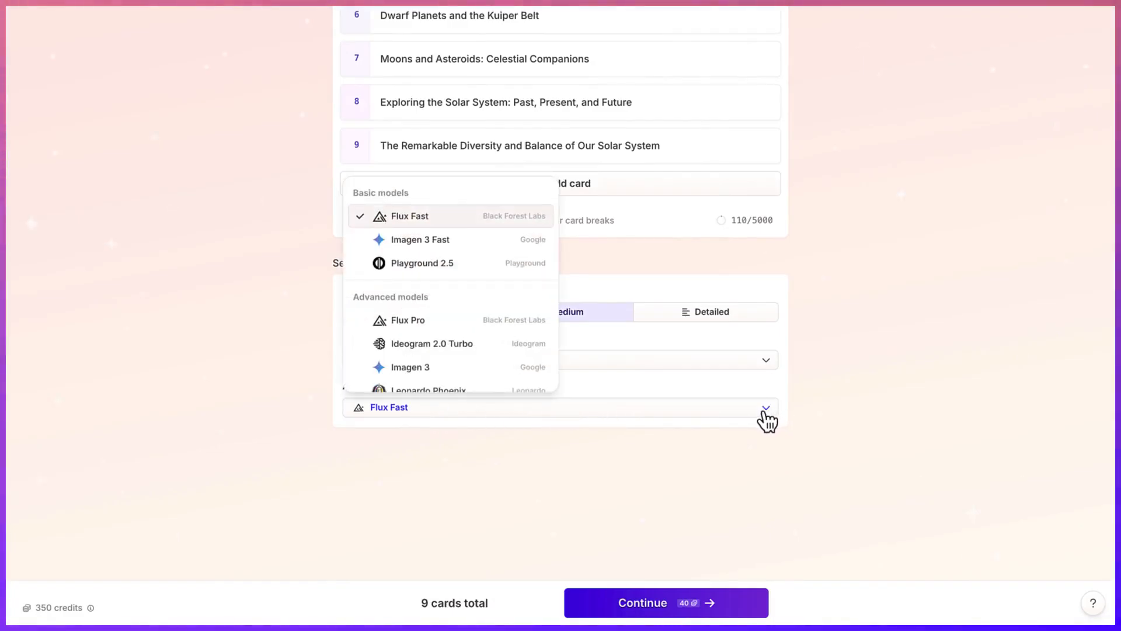
pyautogui.click(862, 378)
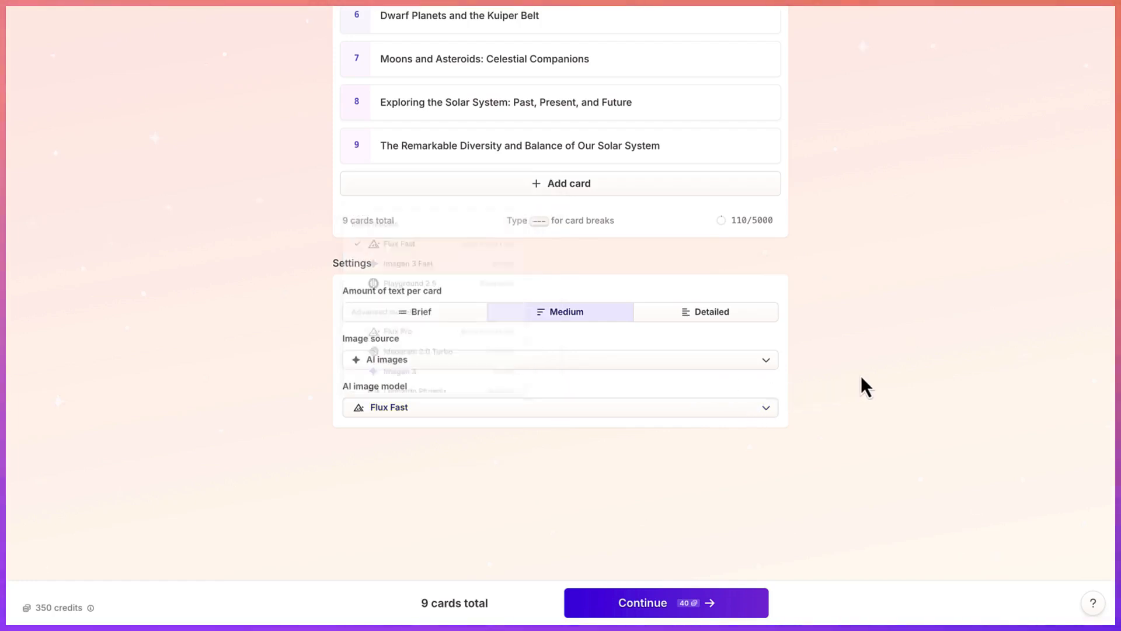
pyautogui.click(563, 413)
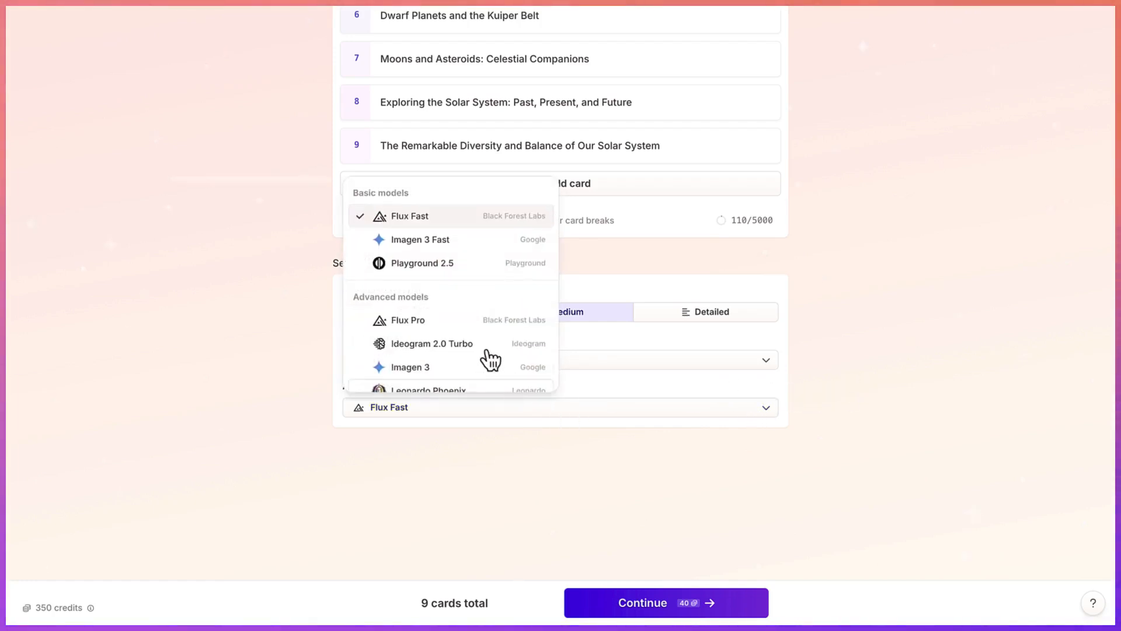
pyautogui.scroll(-2, 485, 345)
pyautogui.scroll(-2, 483, 338)
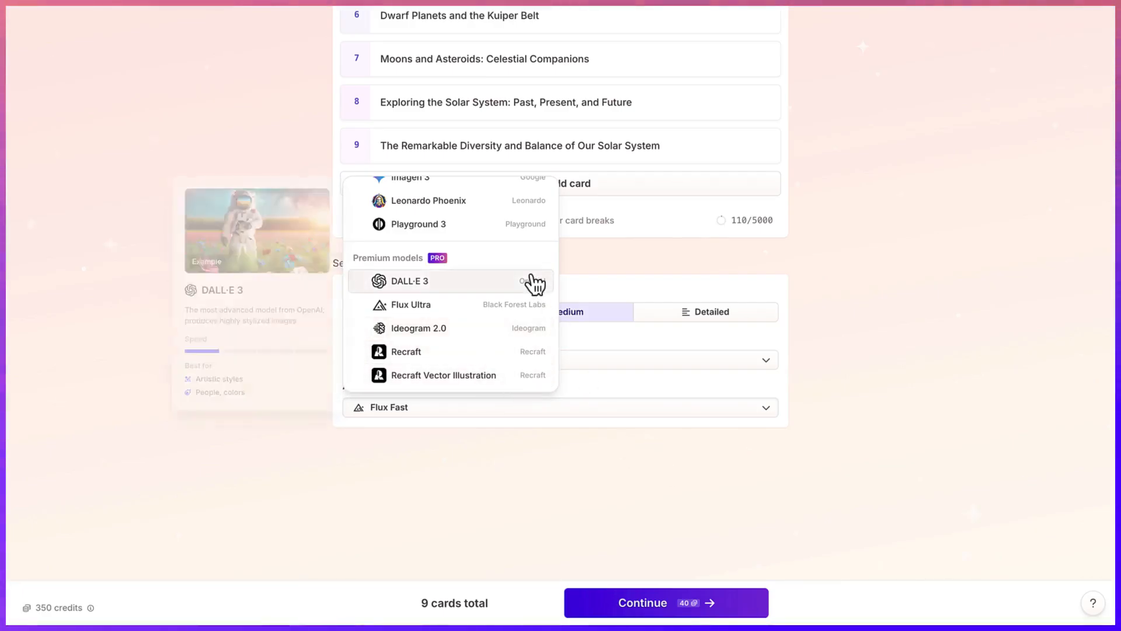
pyautogui.scroll(2, 531, 275)
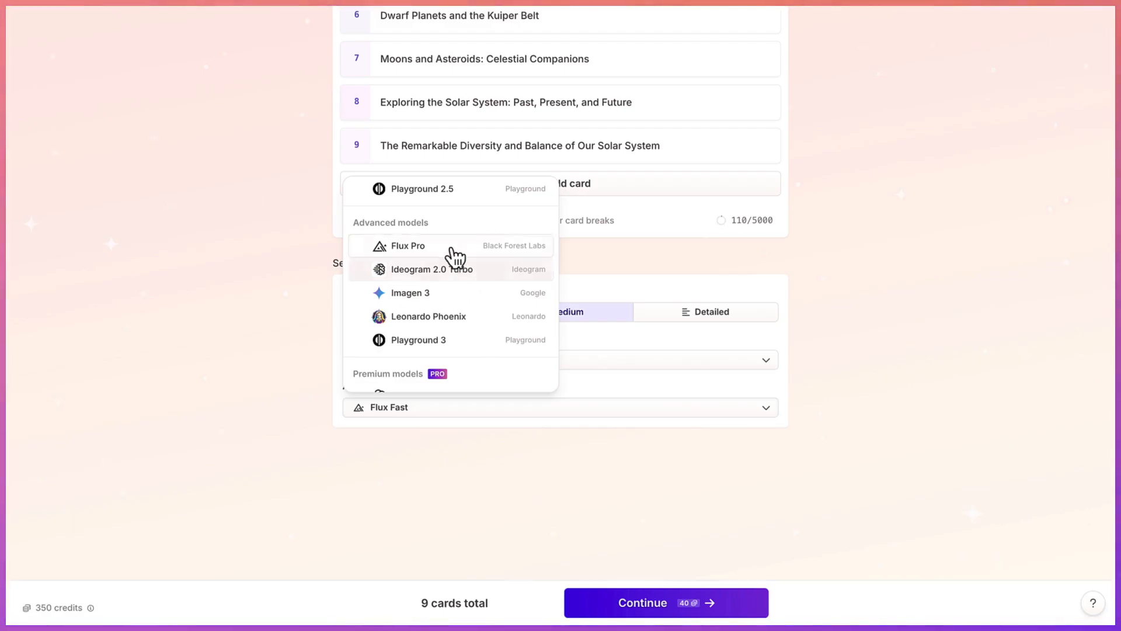
pyautogui.moveTo(450, 321)
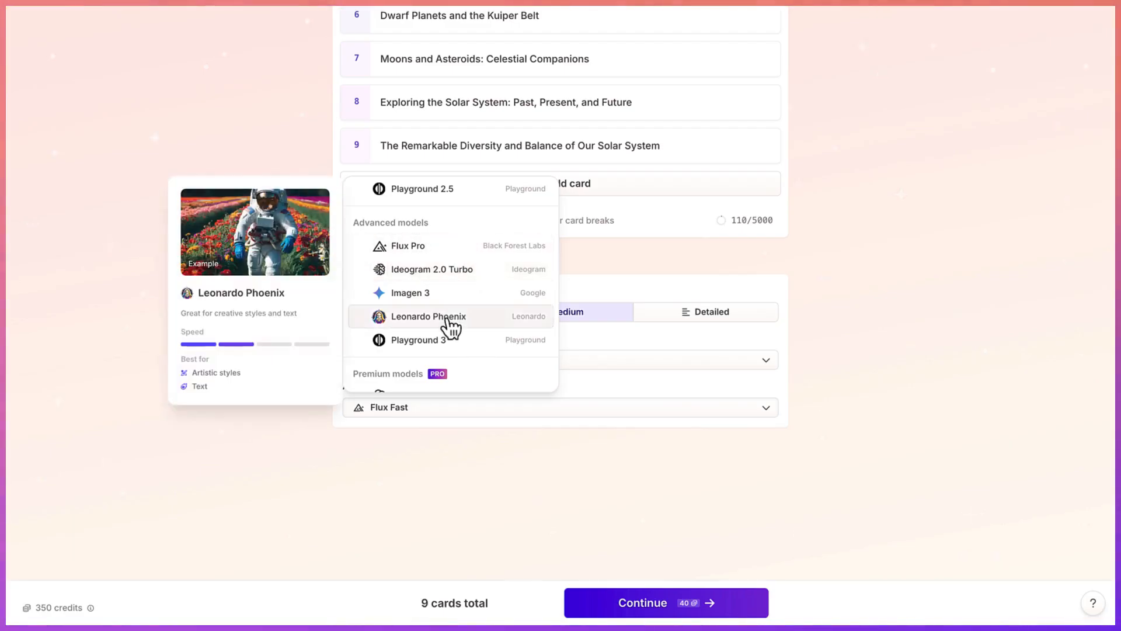
pyautogui.click(878, 297)
pyautogui.scroll(1, 670, 125)
pyautogui.scroll(-1, 670, 124)
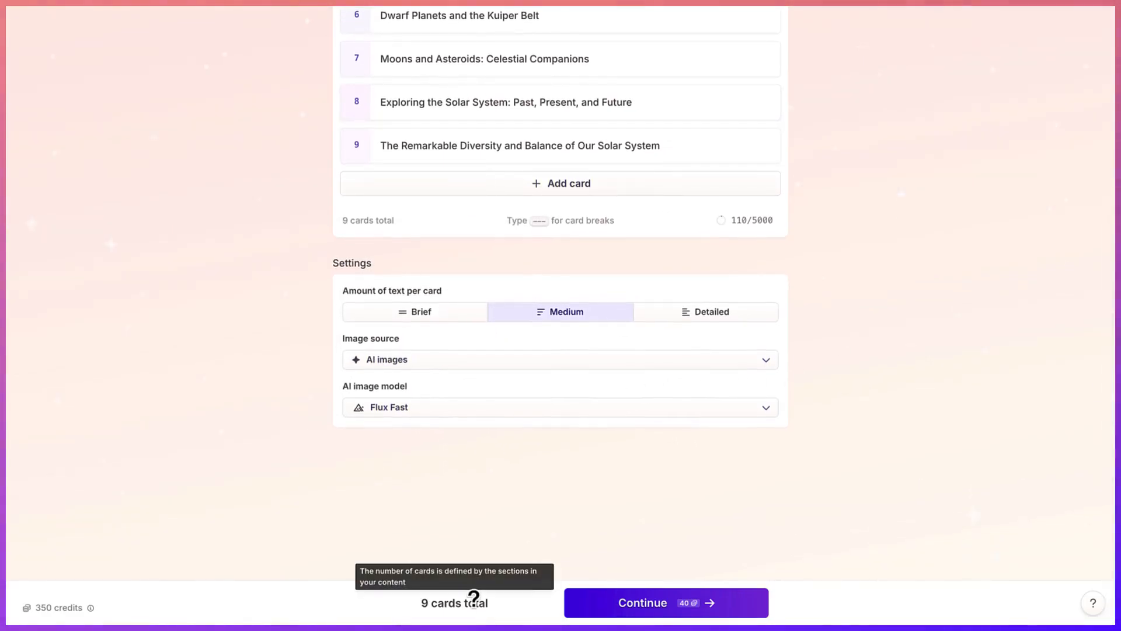
# - Continue from the outline to theme selection and choose the Atmosphere theme
pyautogui.click(599, 606)
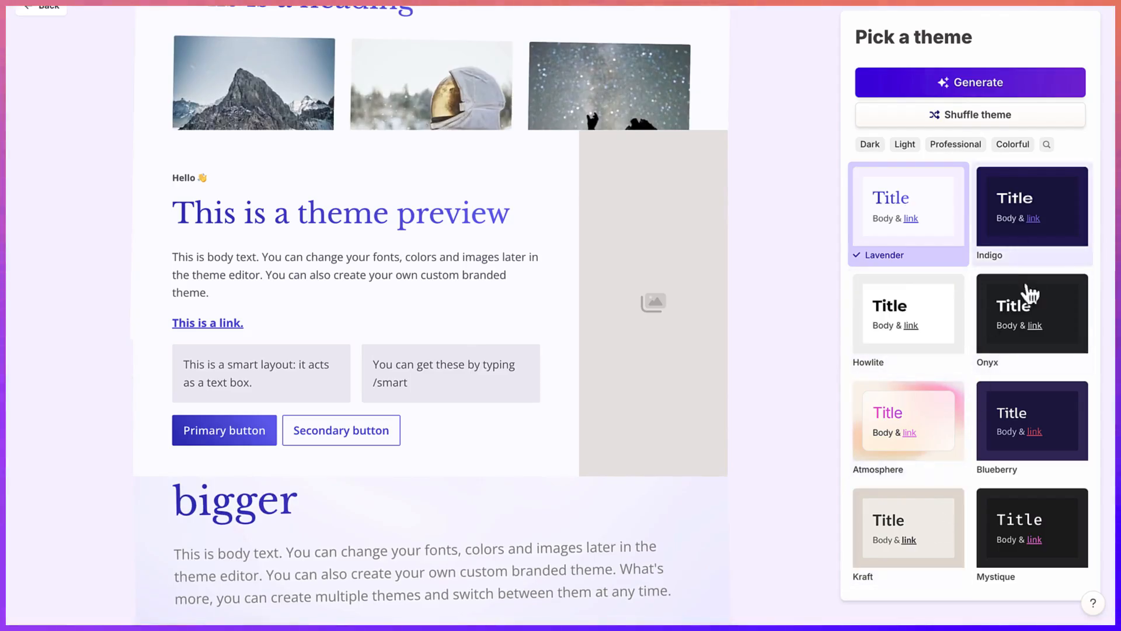
pyautogui.click(931, 416)
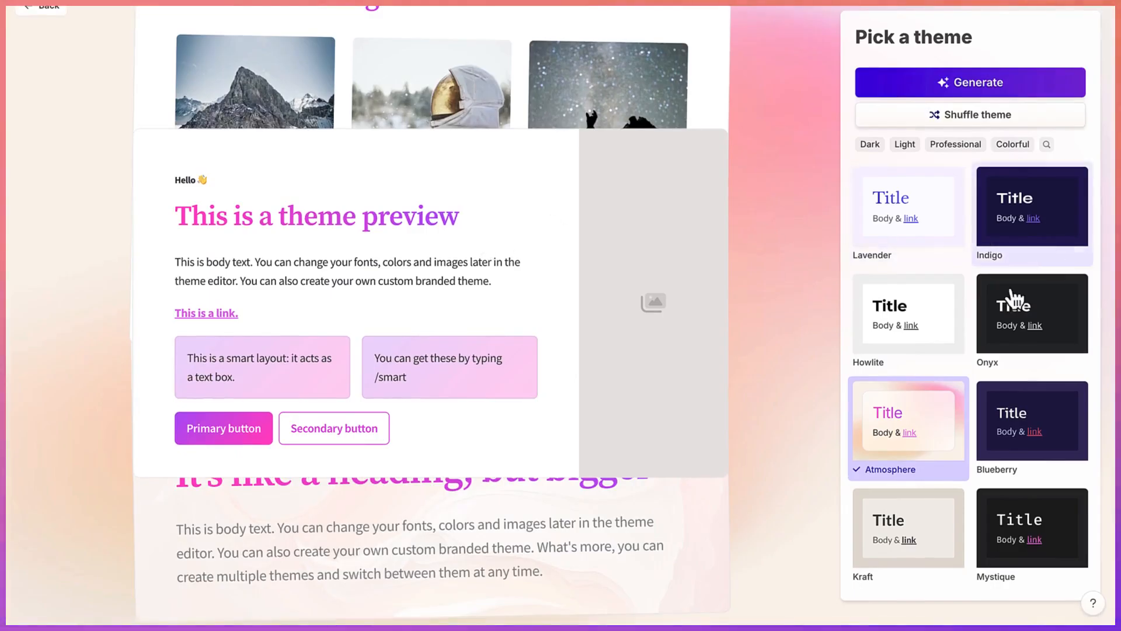
# - Try the Howlite theme, switch the presentation to the Blueberry theme instead, and generate the presentation
pyautogui.click(896, 330)
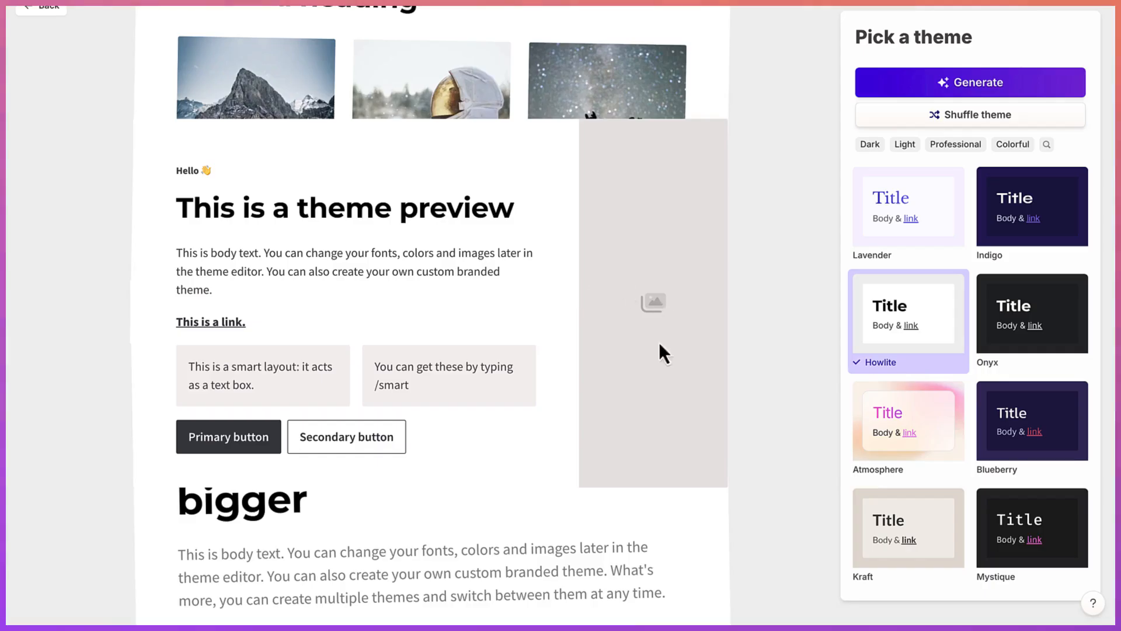
pyautogui.scroll(-3, 1010, 493)
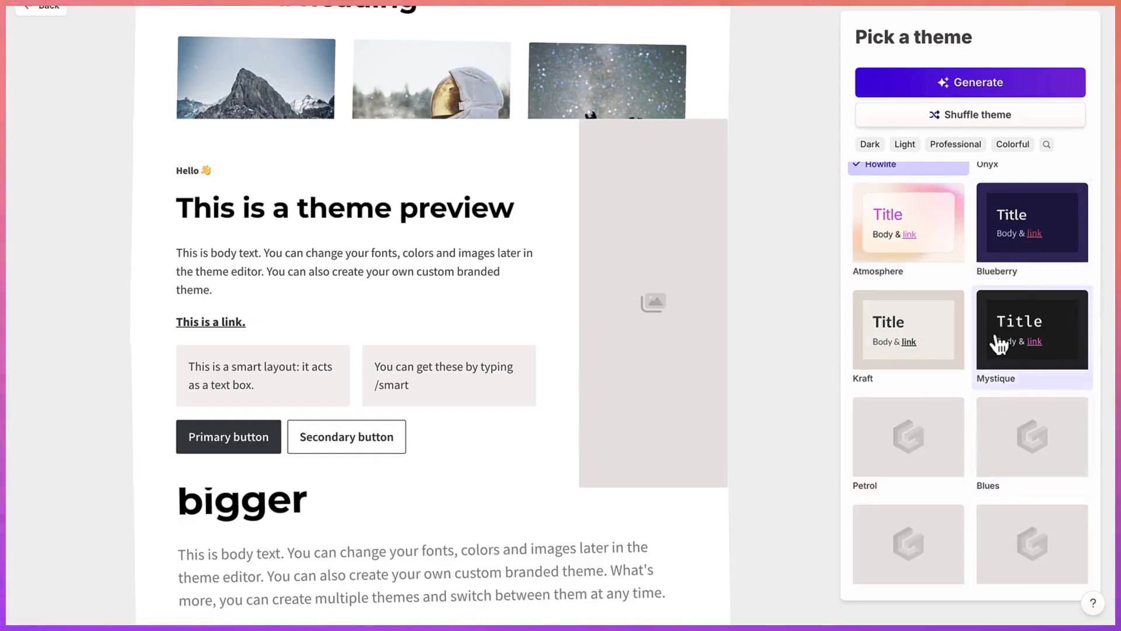
pyautogui.click(1025, 236)
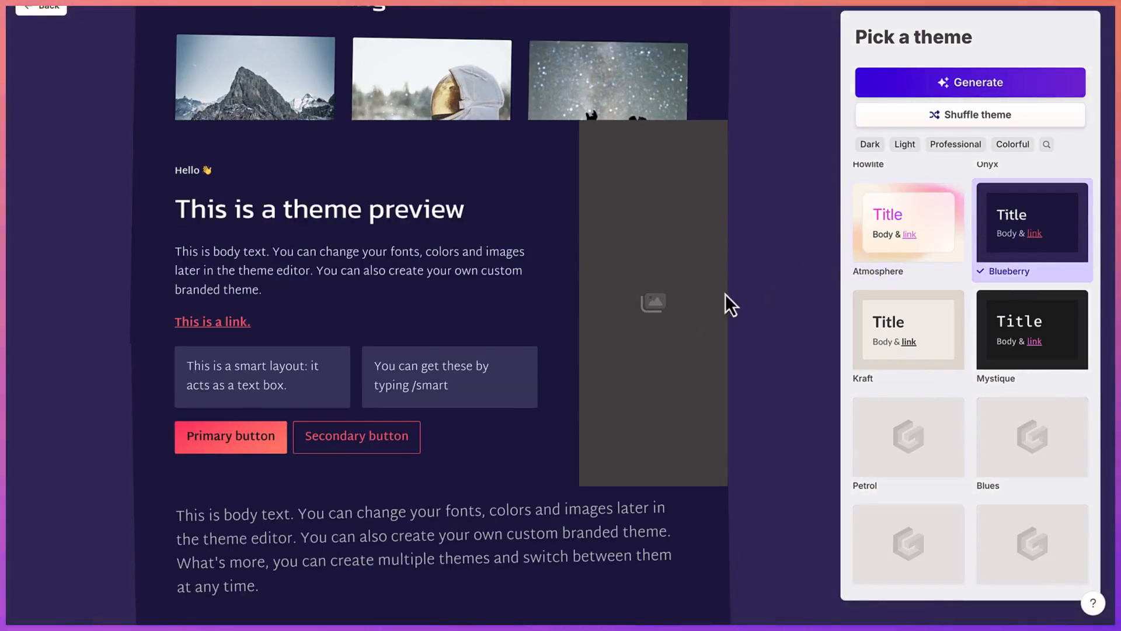
pyautogui.click(954, 83)
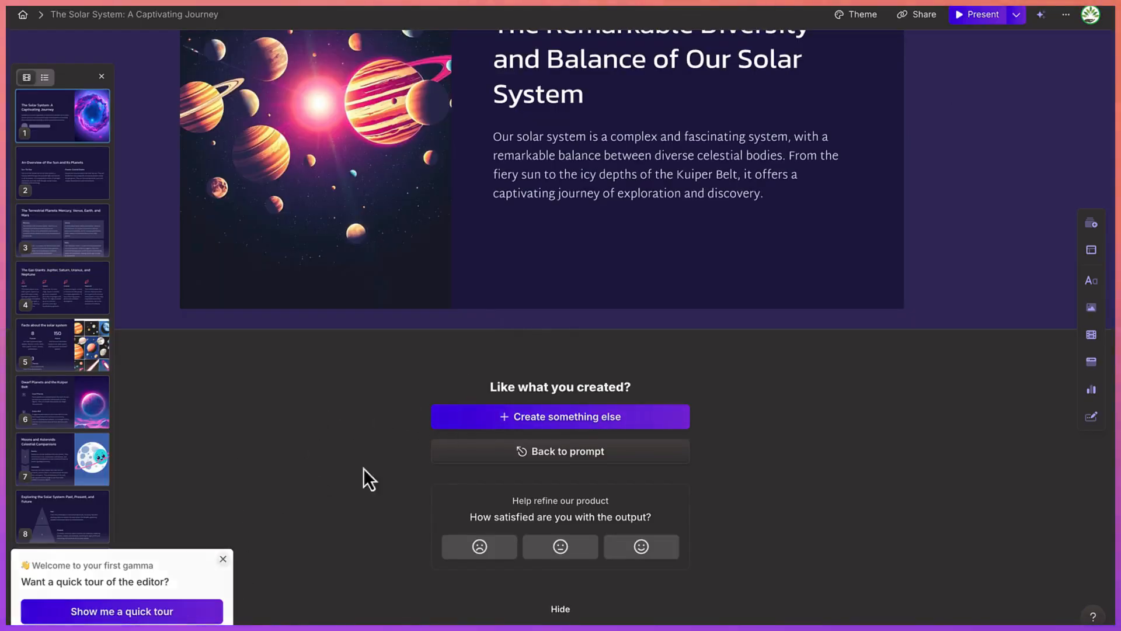
# - Review the generated cards from the title card through the Sun and planets overview and the terrestrial planets
pyautogui.scroll(8, 629, 338)
pyautogui.scroll(20, 629, 337)
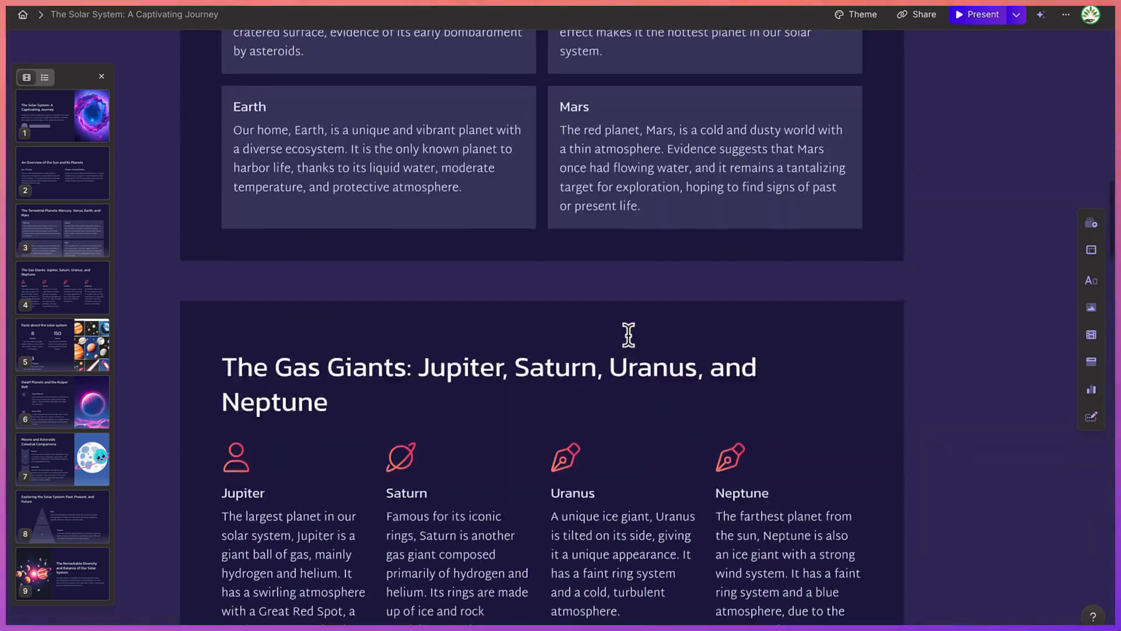
pyautogui.scroll(15, 629, 335)
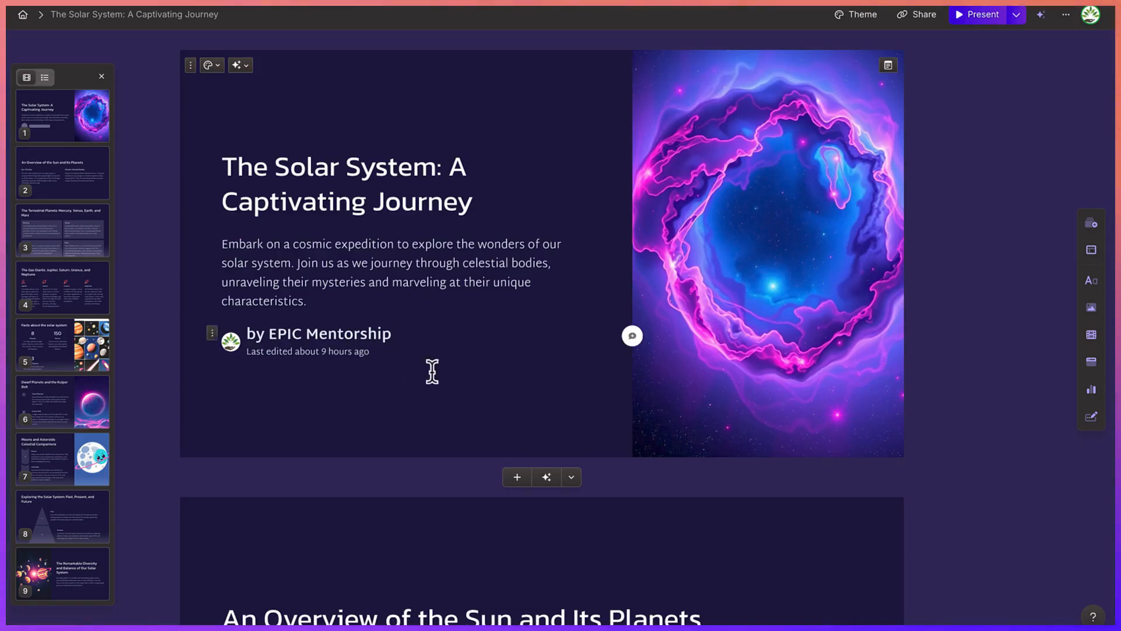
pyautogui.scroll(-6, 450, 360)
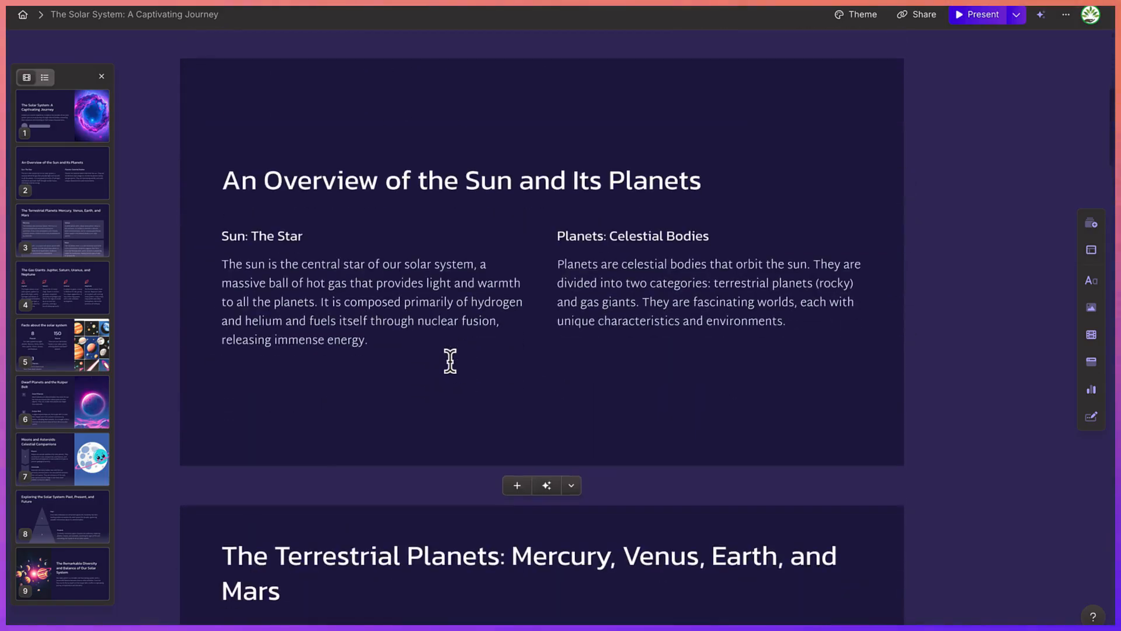
pyautogui.scroll(-10, 450, 361)
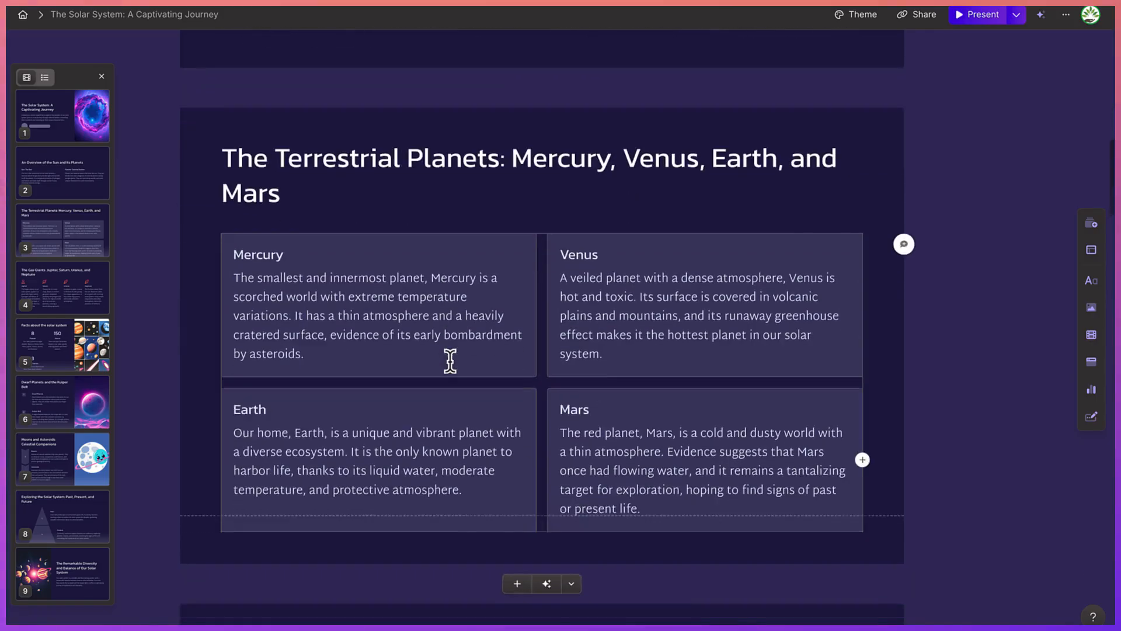